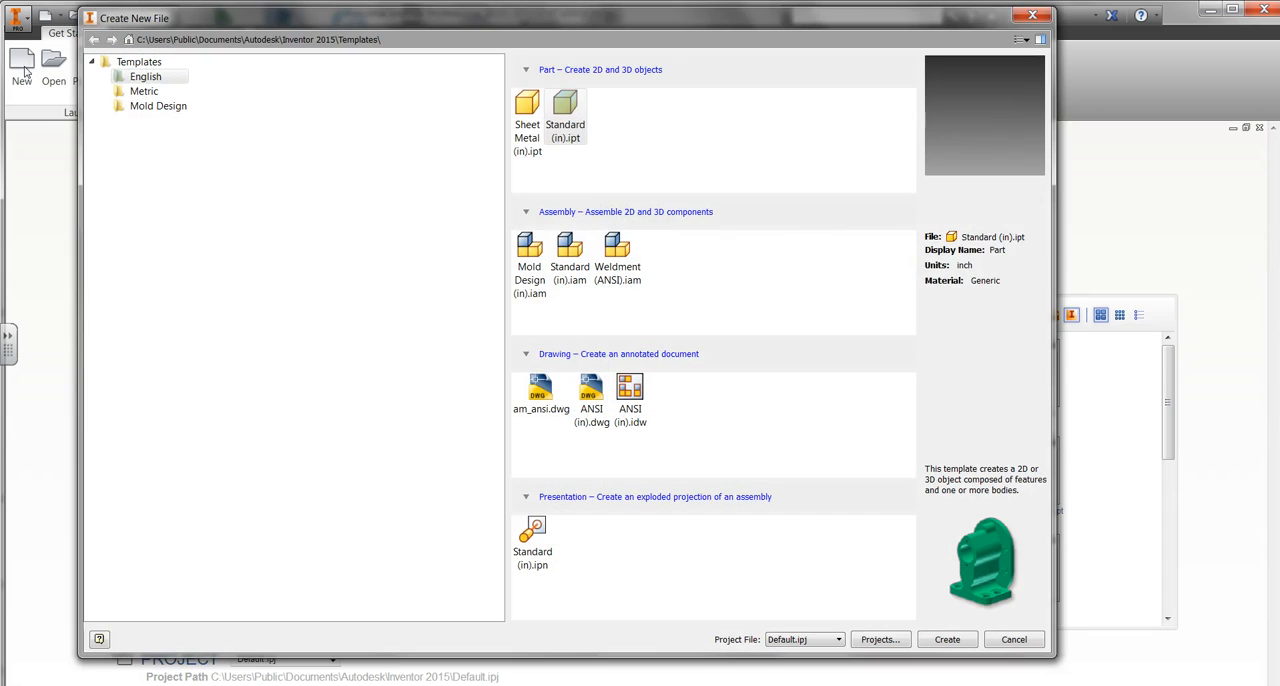
Step: Create a new part from the English Standard (in).ipt template
click(177, 152)
click(945, 640)
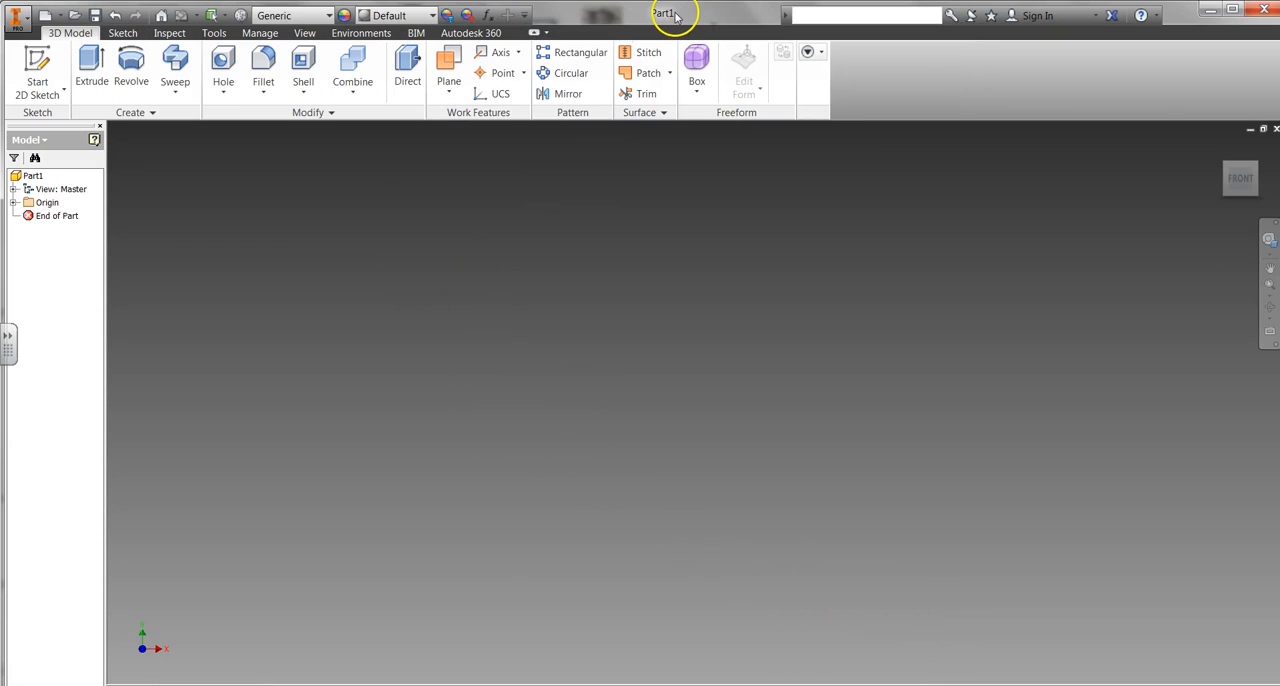
Step: Save the new part as Banks Cube 2 in the Banks Inventor Files folder on Google Drive
click(28, 20)
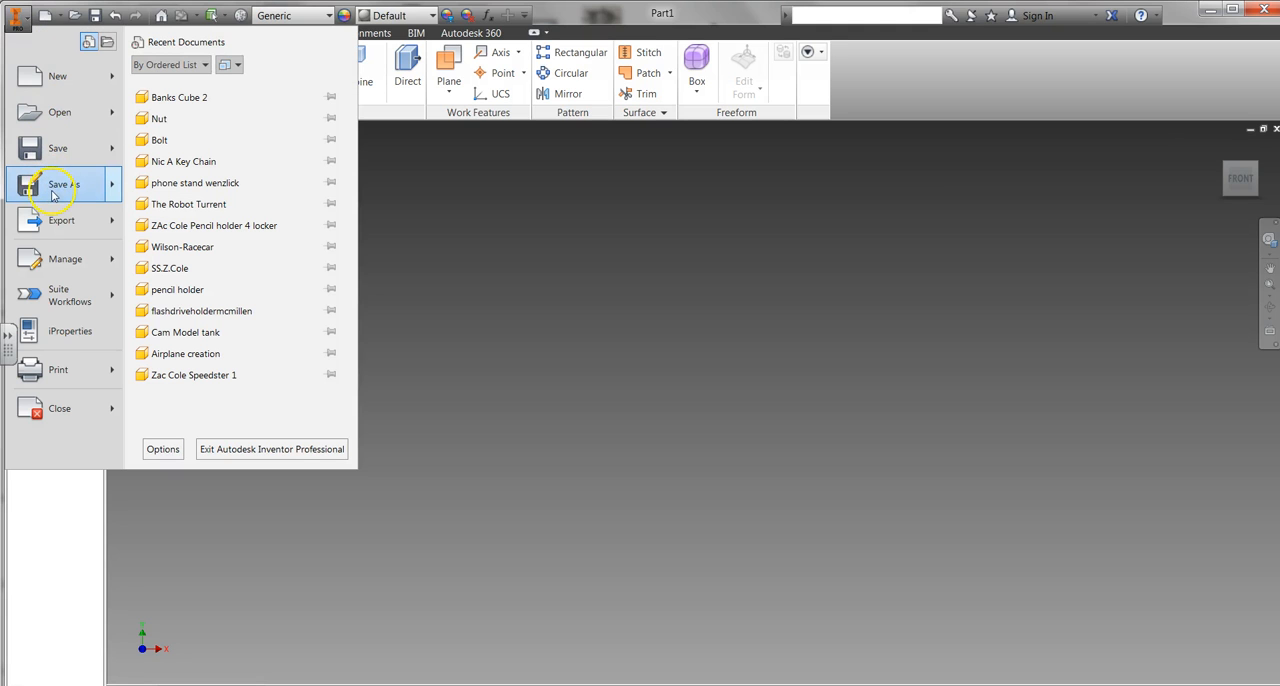
mouse_move(70, 190)
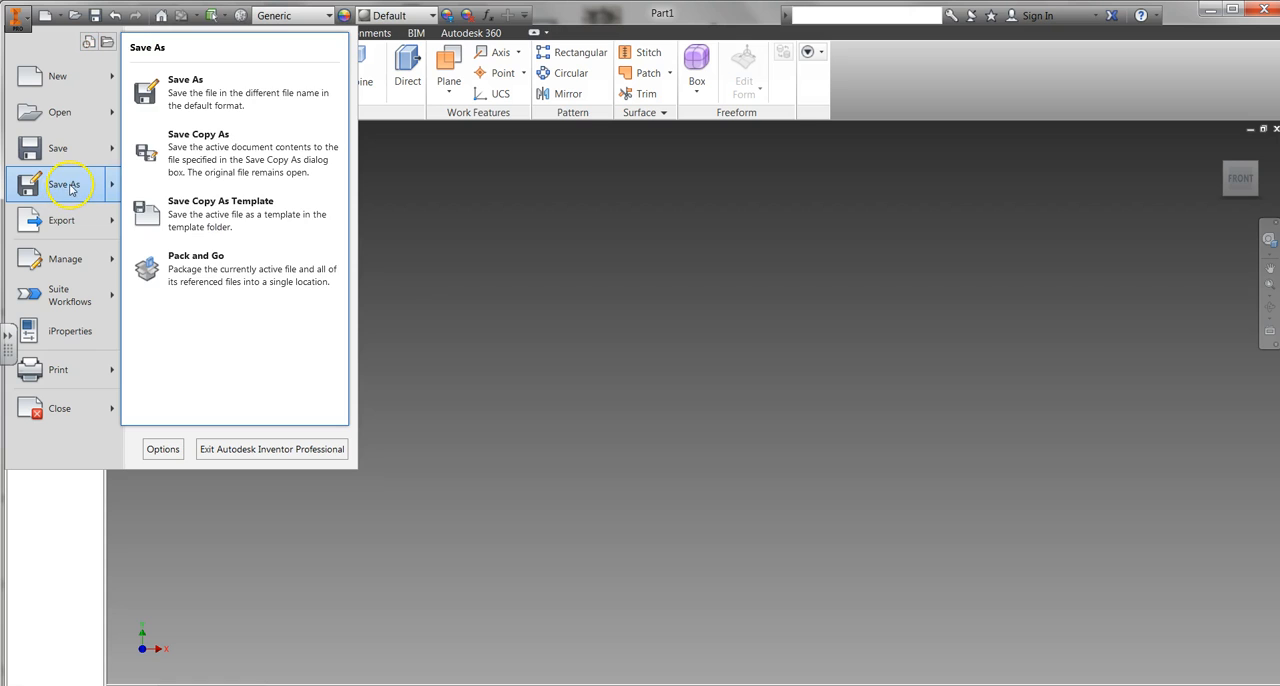
click(235, 82)
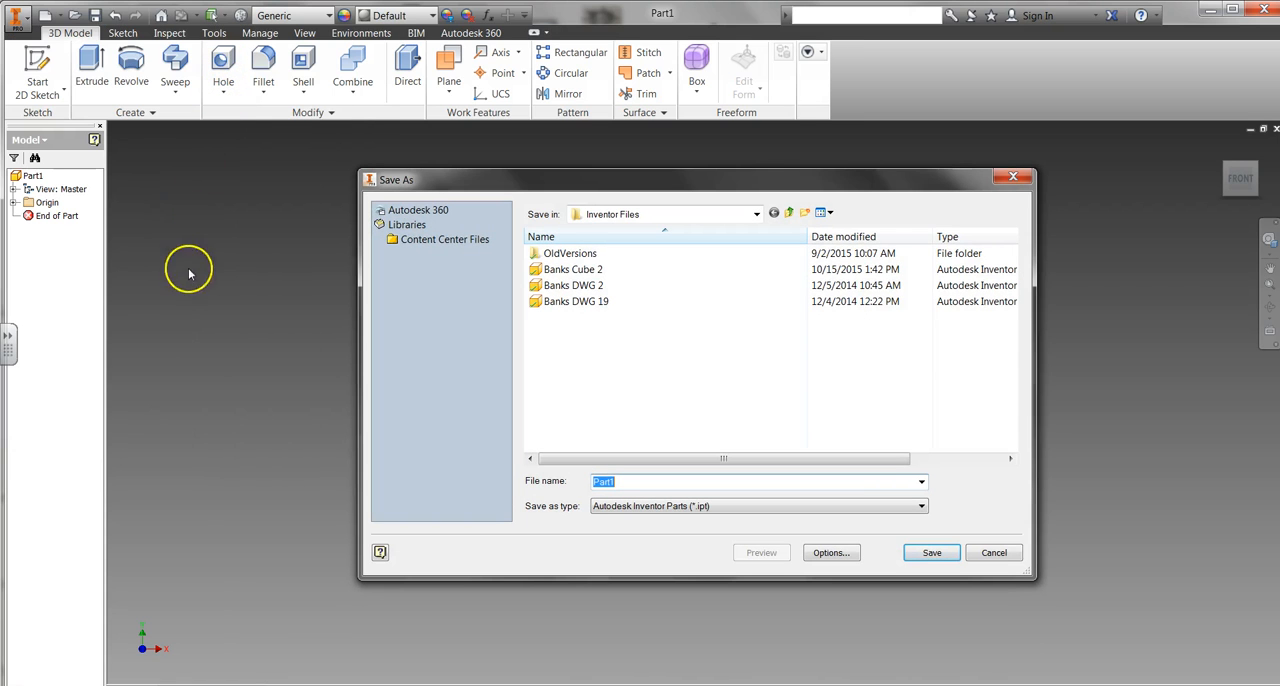
click(757, 215)
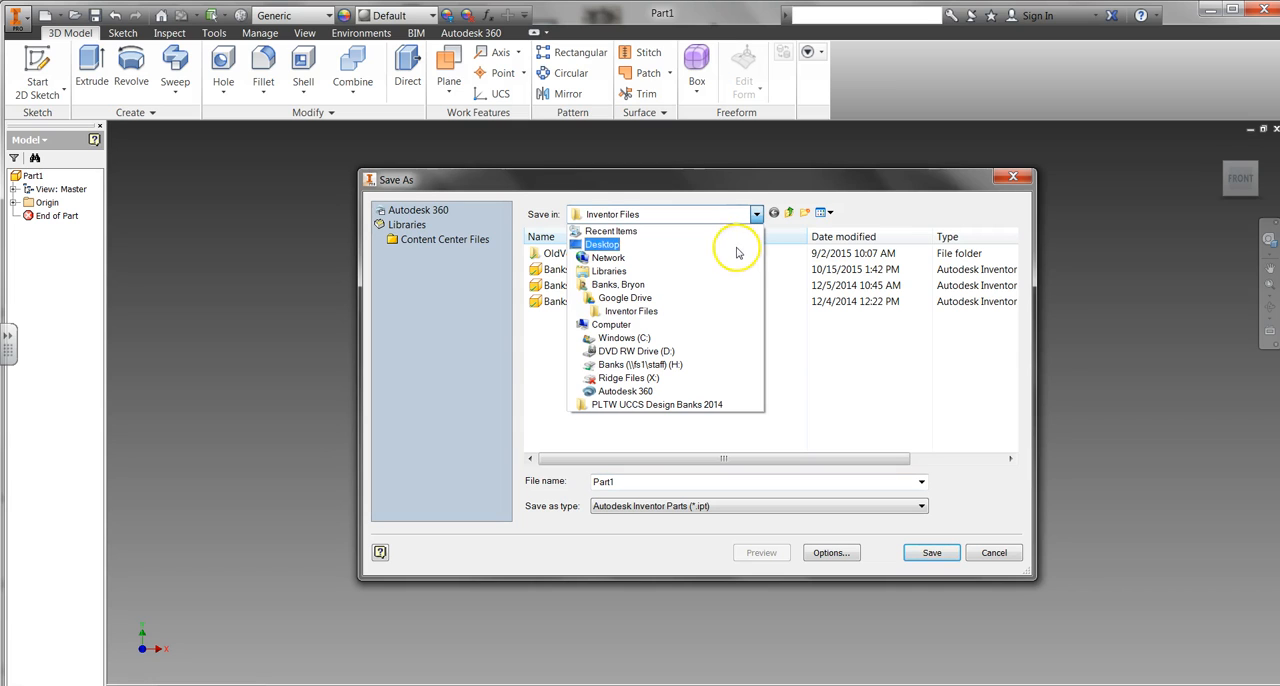
click(622, 298)
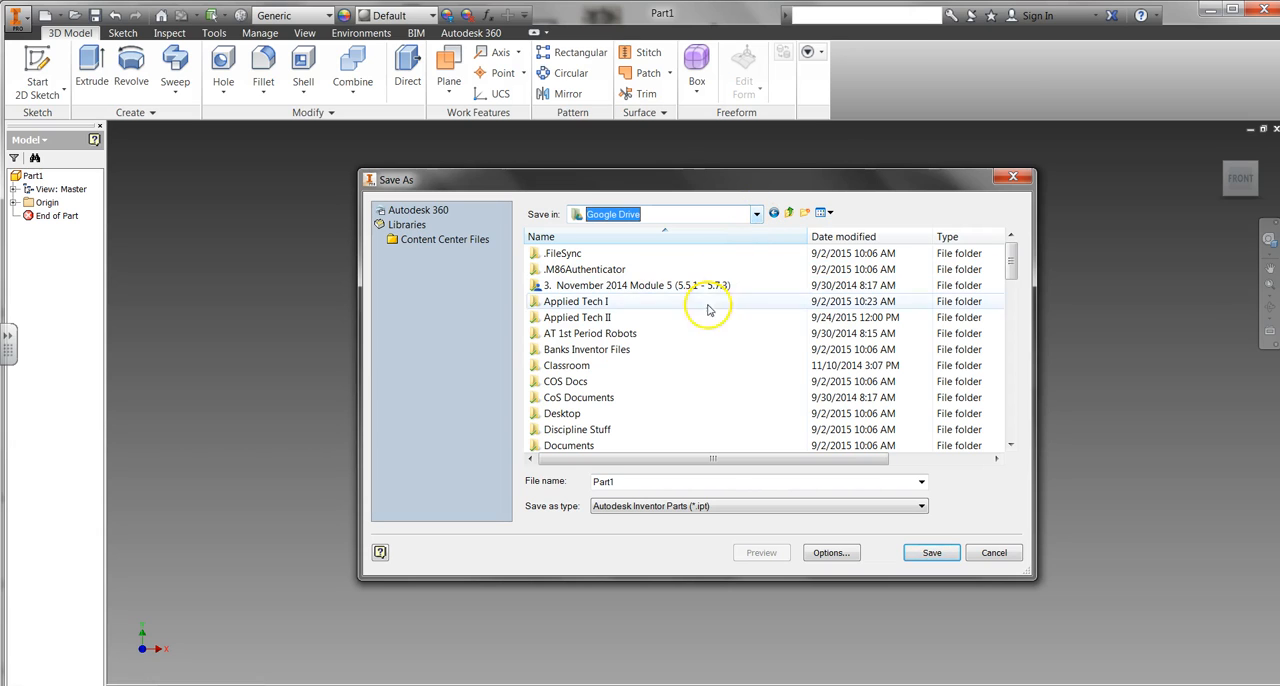
double_click(608, 350)
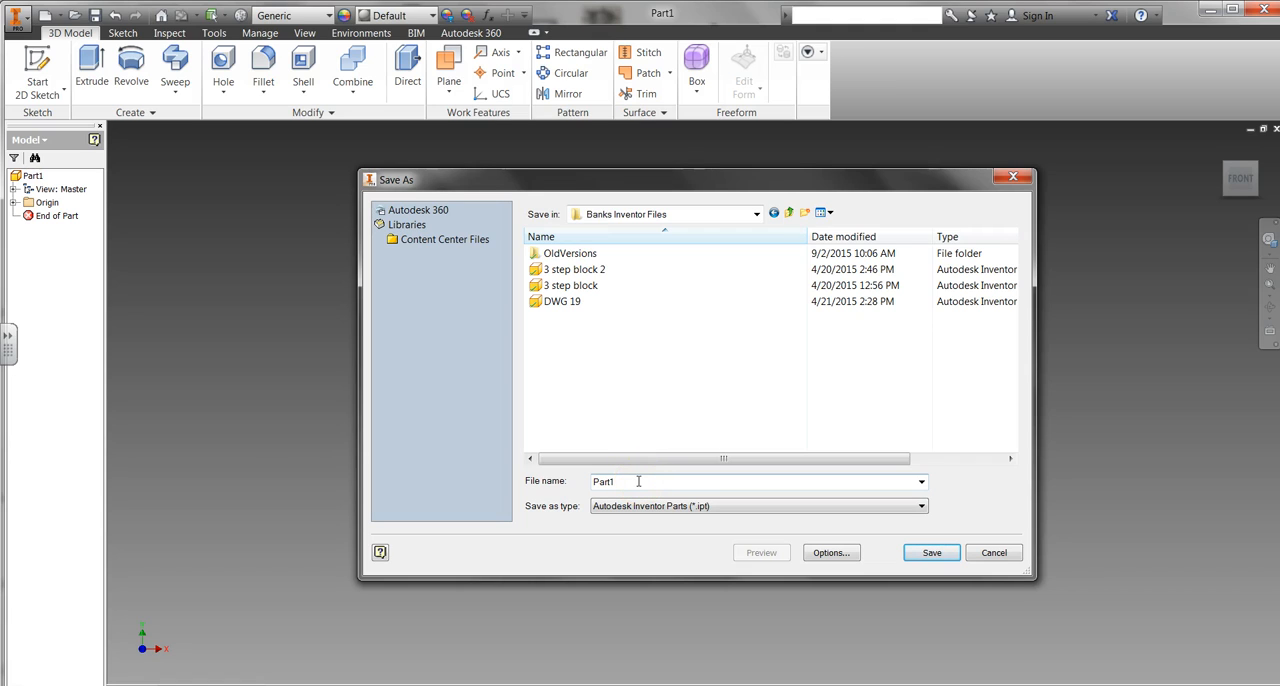
text(Banks Cube 2)
click(940, 553)
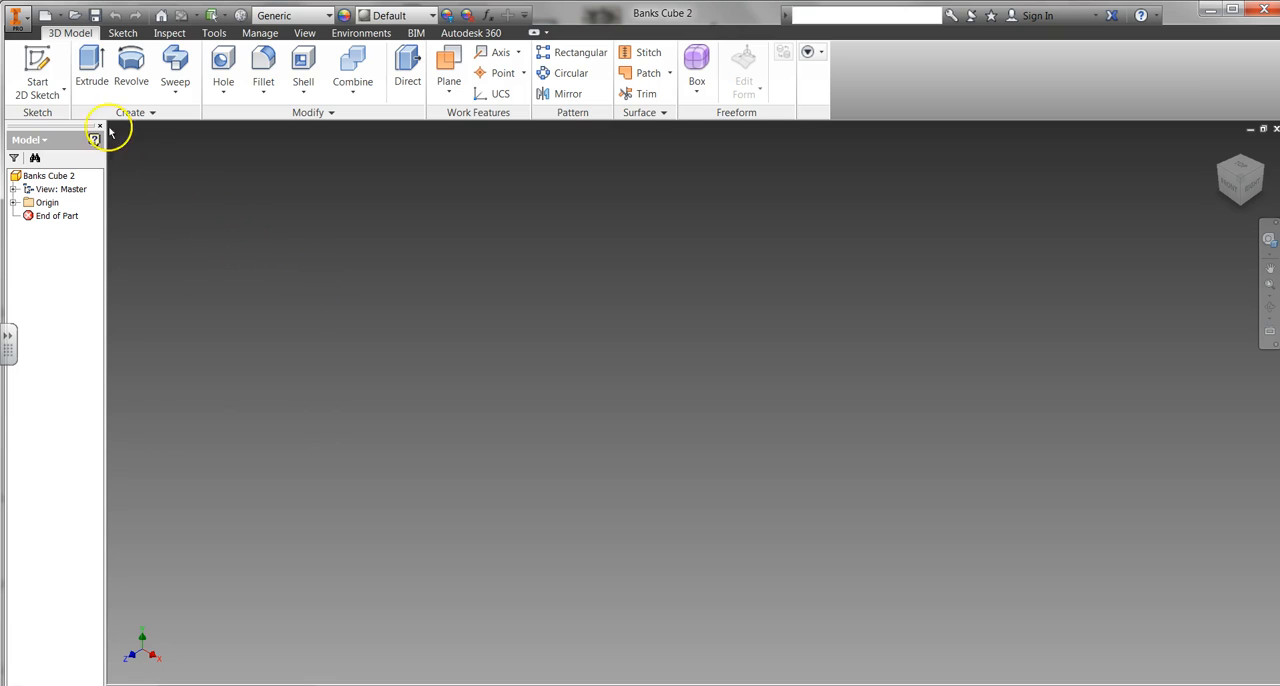
Step: Start a 2D sketch on the XY plane
click(48, 88)
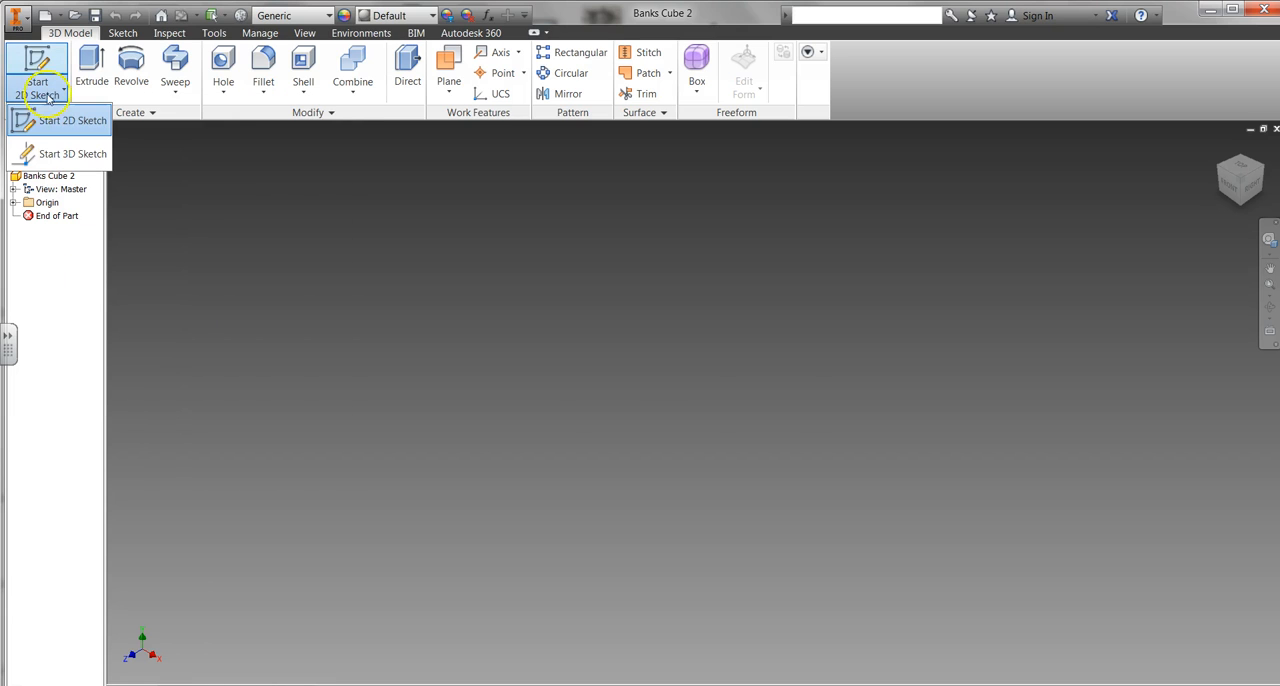
click(45, 119)
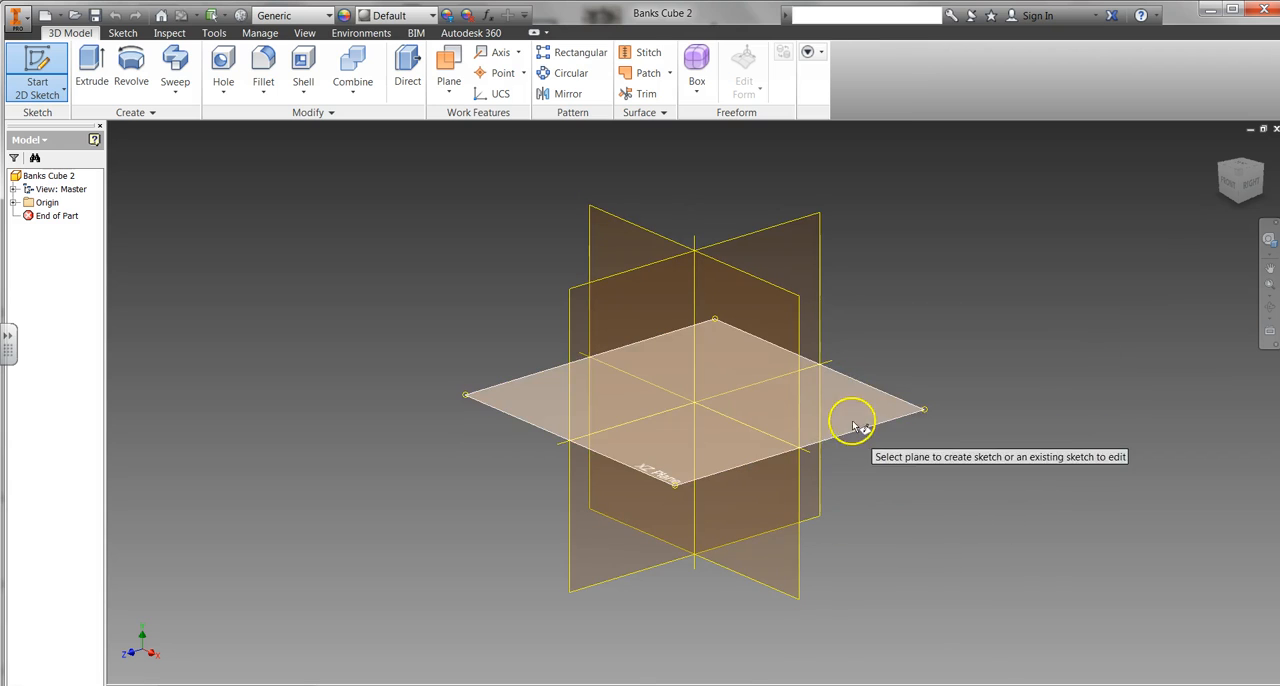
click(741, 314)
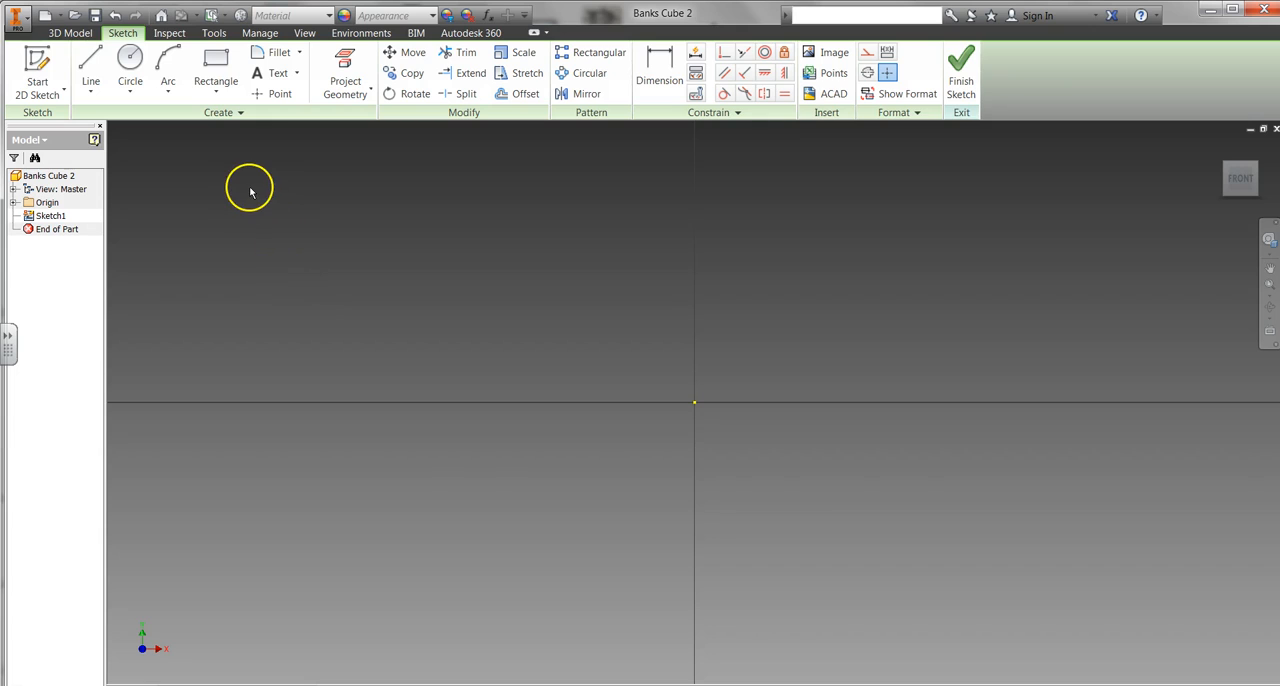
Step: Sketch a 3 in by 3 in two-point rectangle with its first corner at the origin and finish the sketch
click(224, 91)
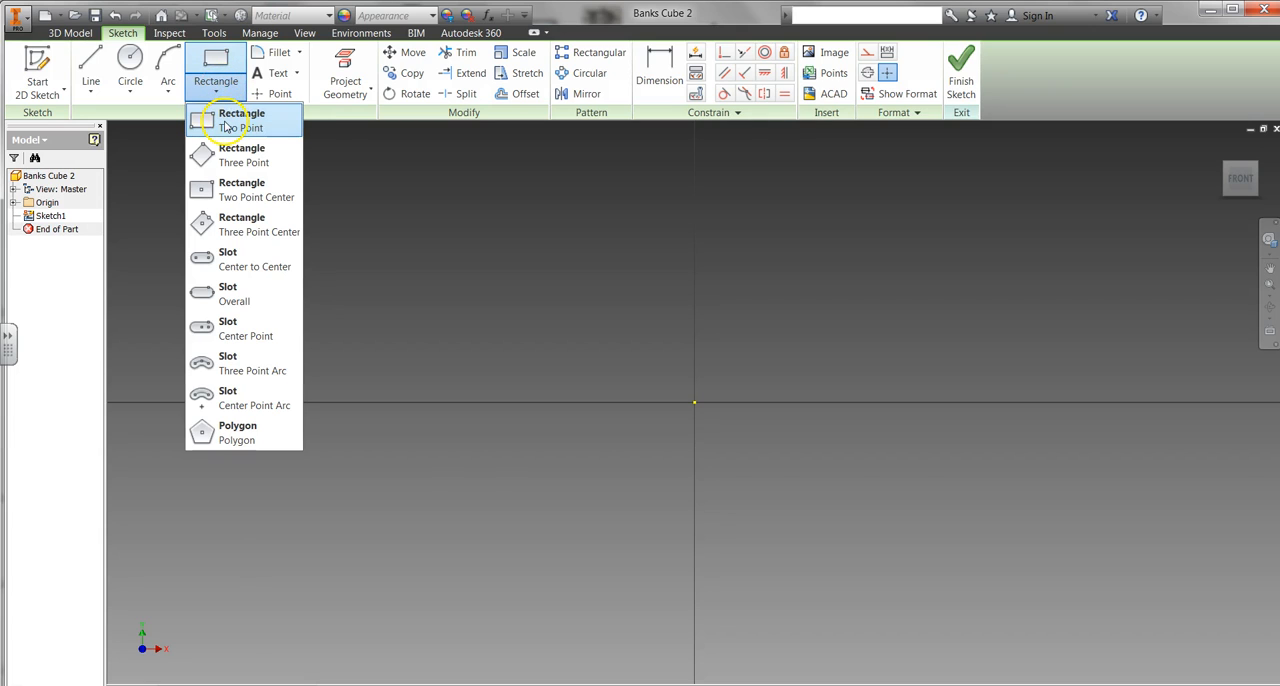
click(226, 125)
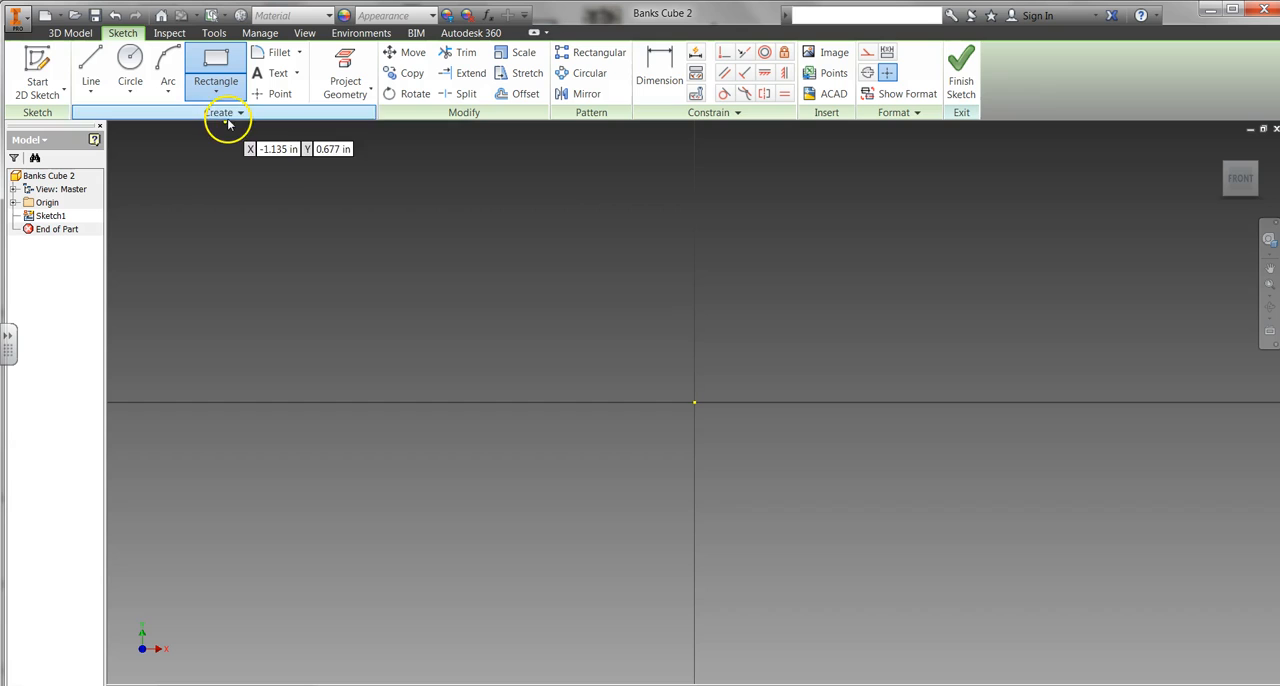
click(695, 403)
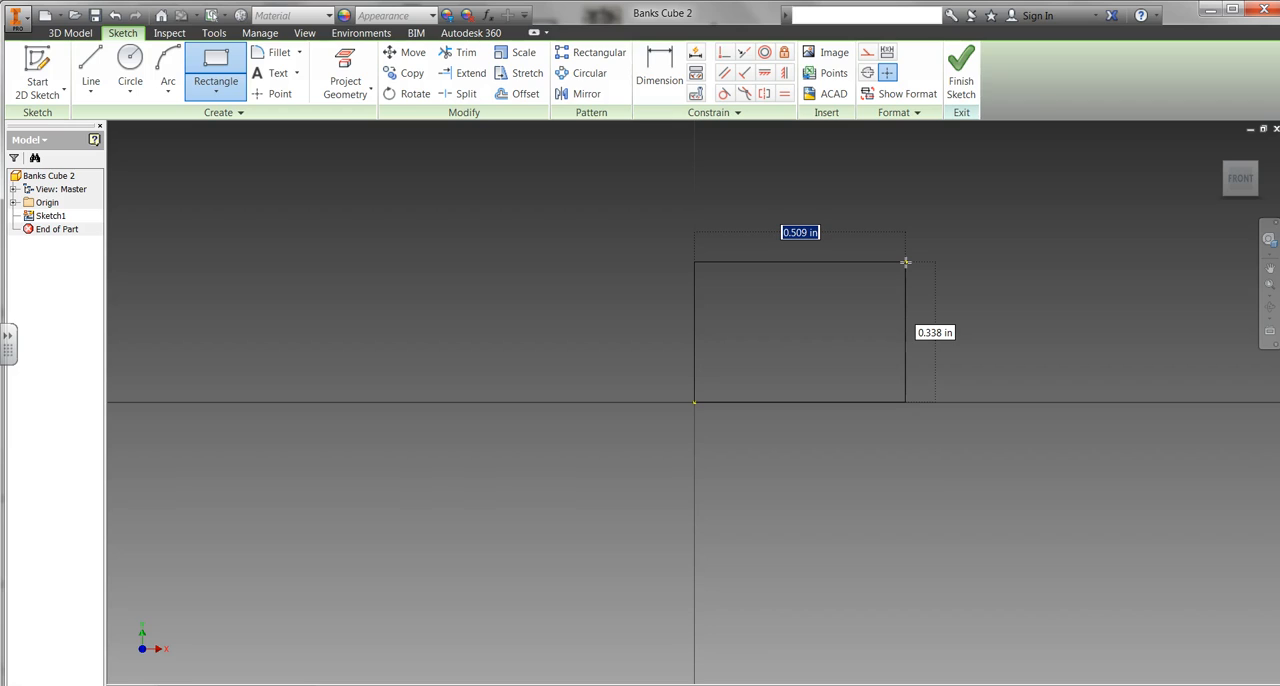
text(3)
key(Tab)
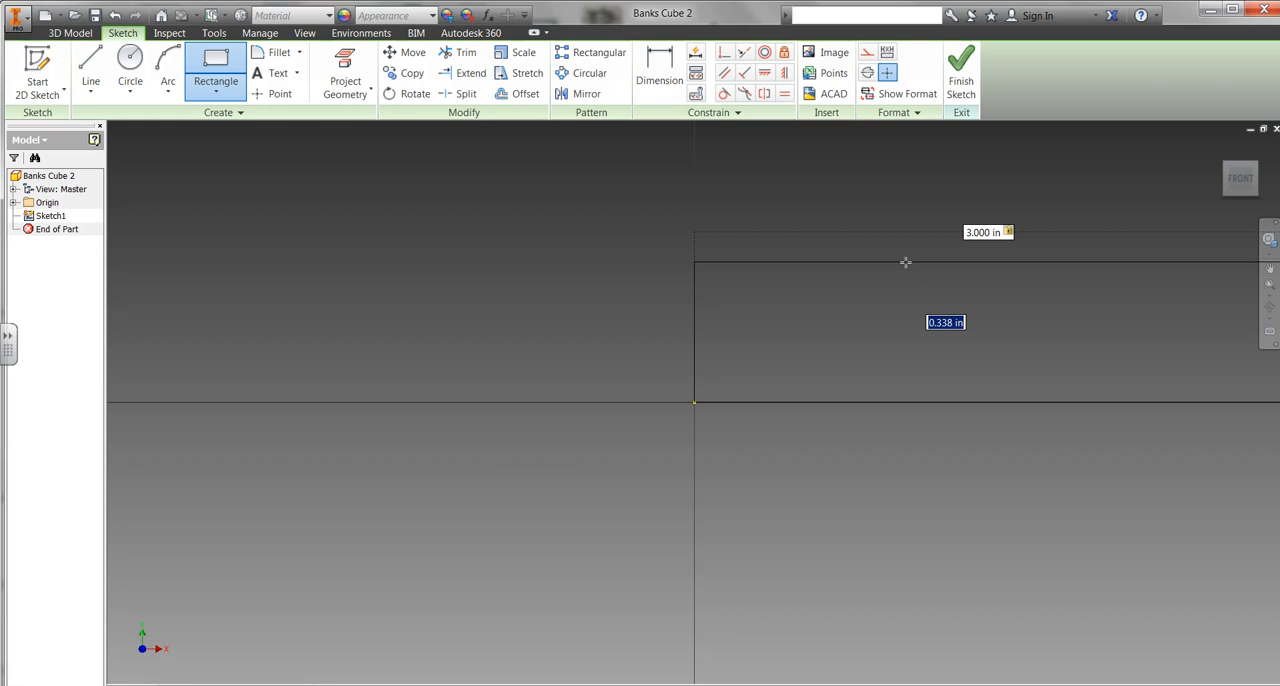
text(3)
key(Return)
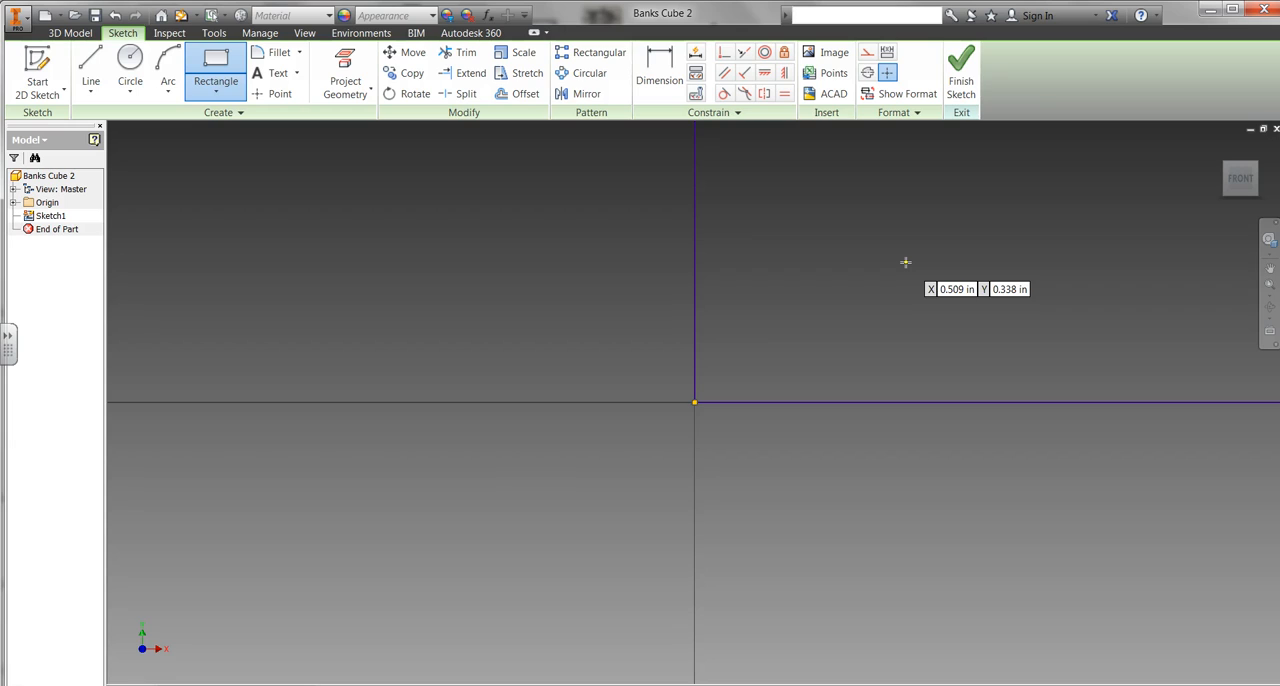
click(895, 264)
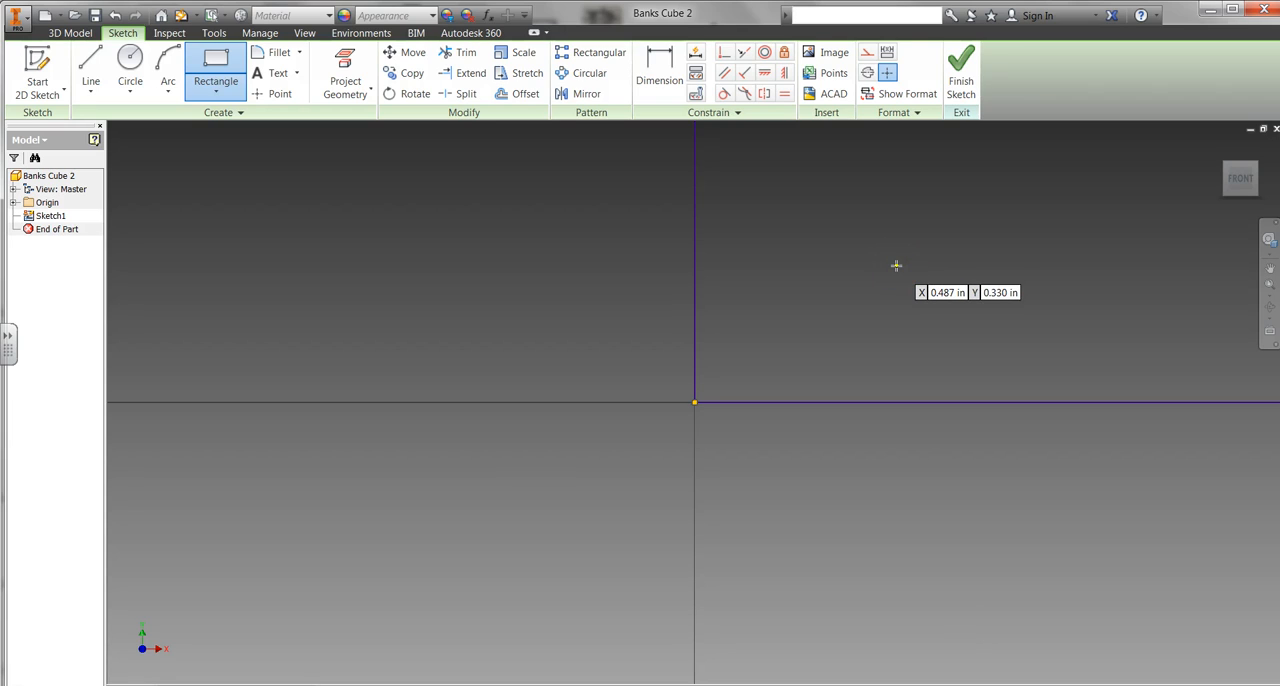
scroll(892, 269, down, 5)
middle_drag(885, 275, 552, 546)
scroll(552, 546, down, 1)
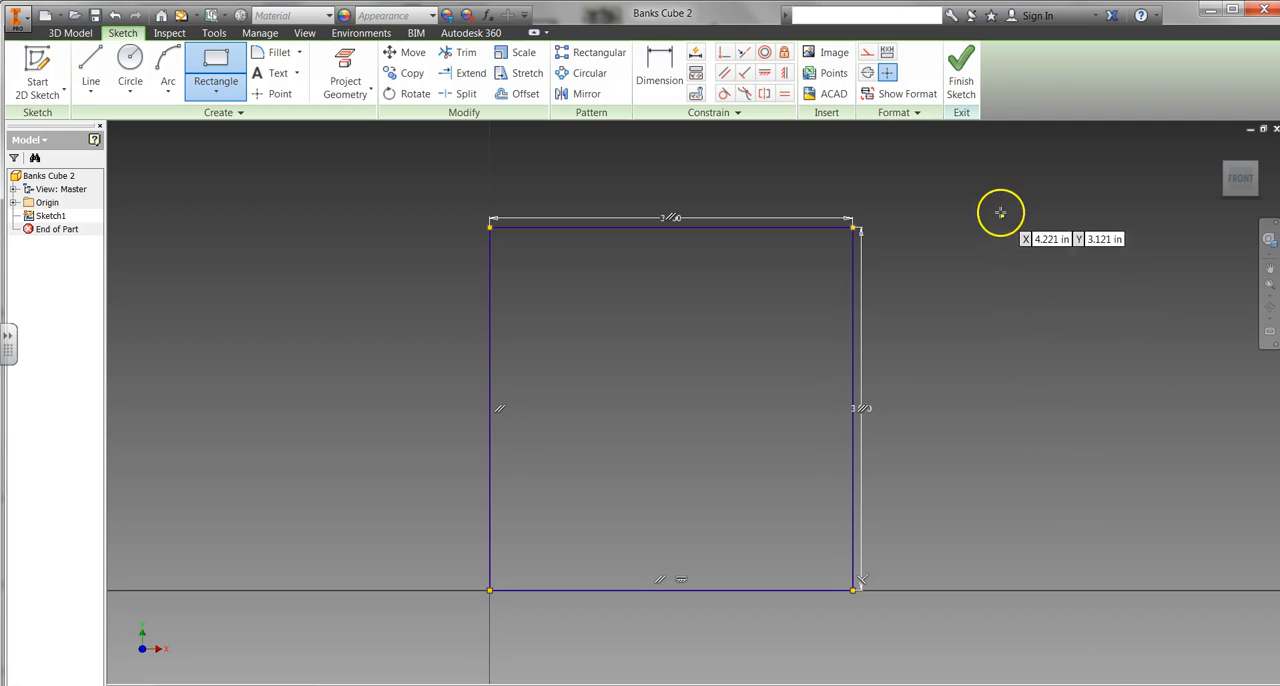
click(962, 72)
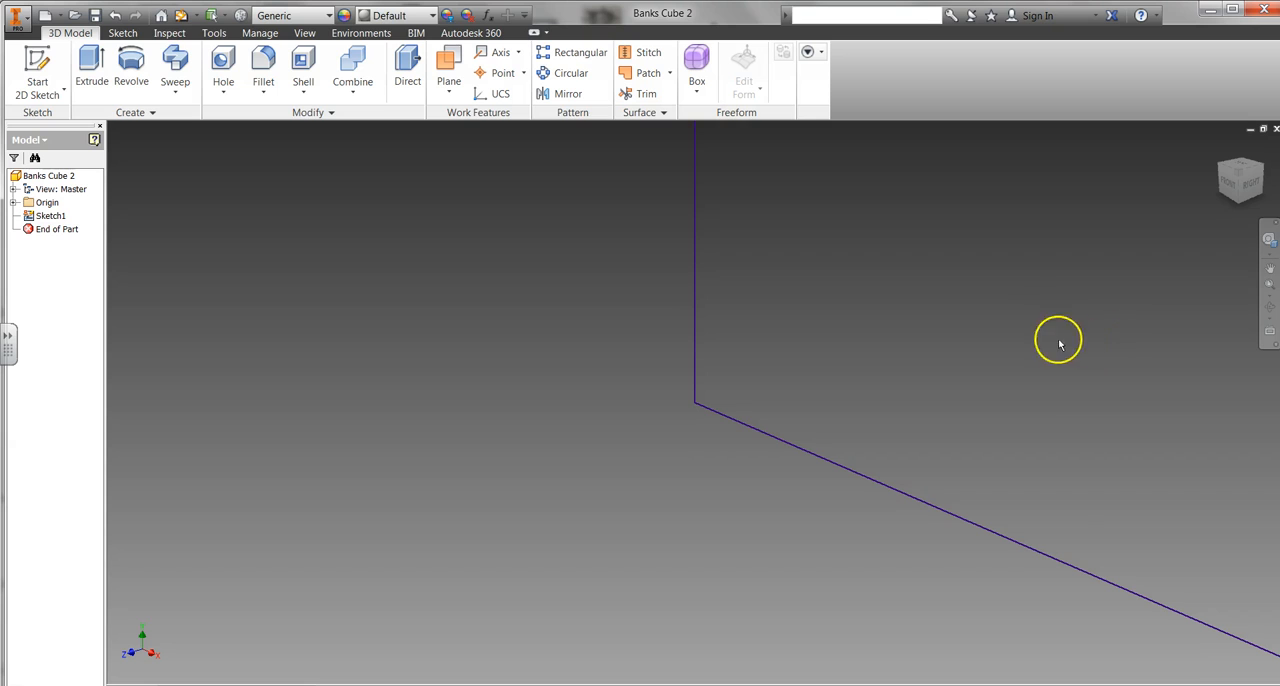
Step: Extrude the square profile 3 in, trying the reversed and symmetric directions before returning to the default direction
mouse_move(1048, 309)
middle_down()
mouse_move(940, 383)
mouse_move(631, 540)
middle_up()
scroll(631, 540, up, 4)
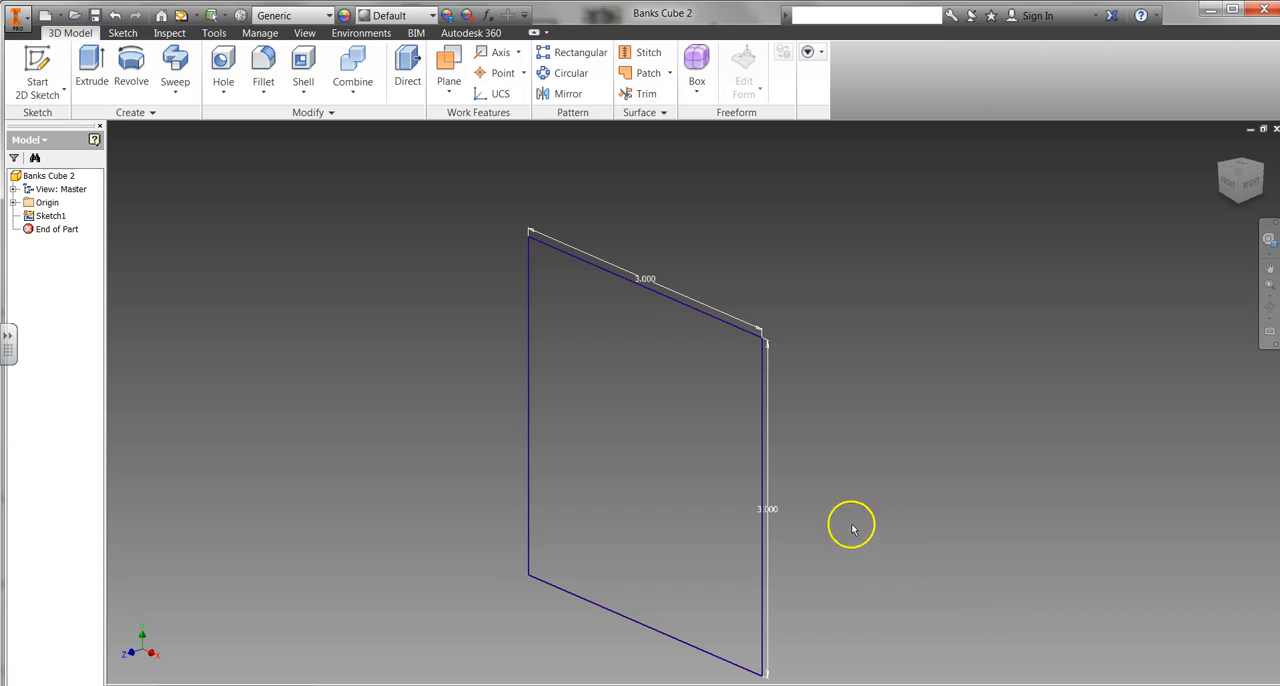
right_click(641, 378)
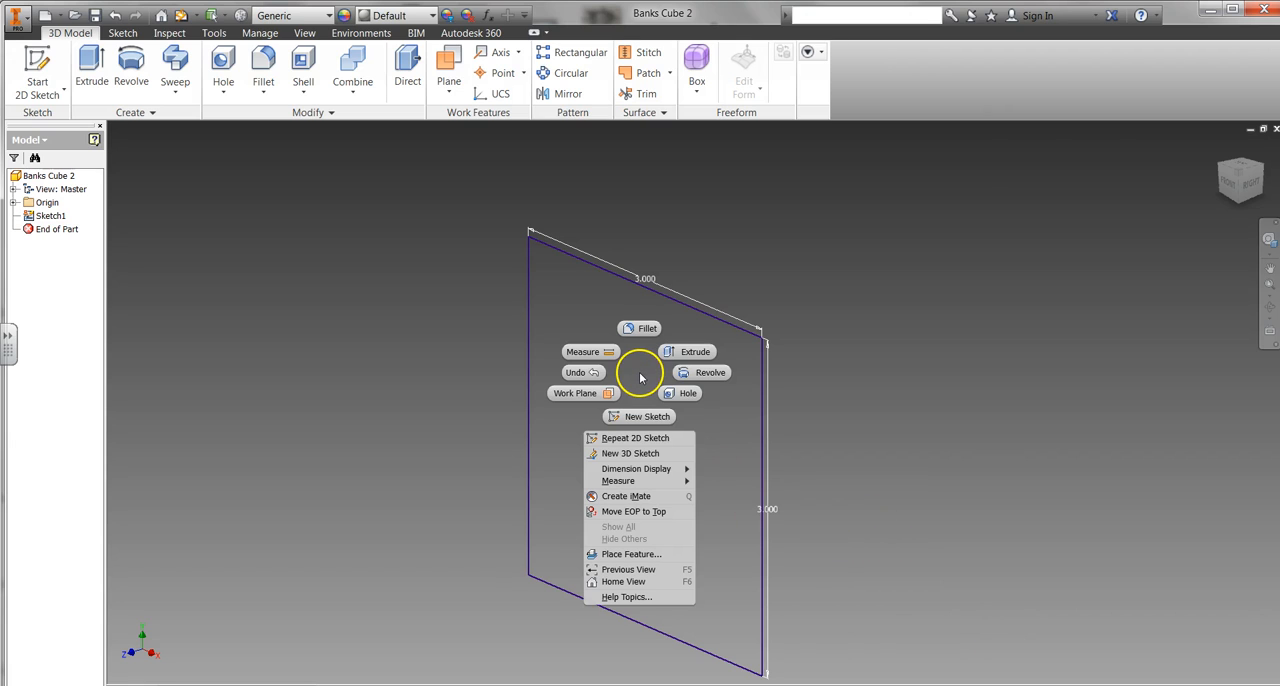
click(689, 353)
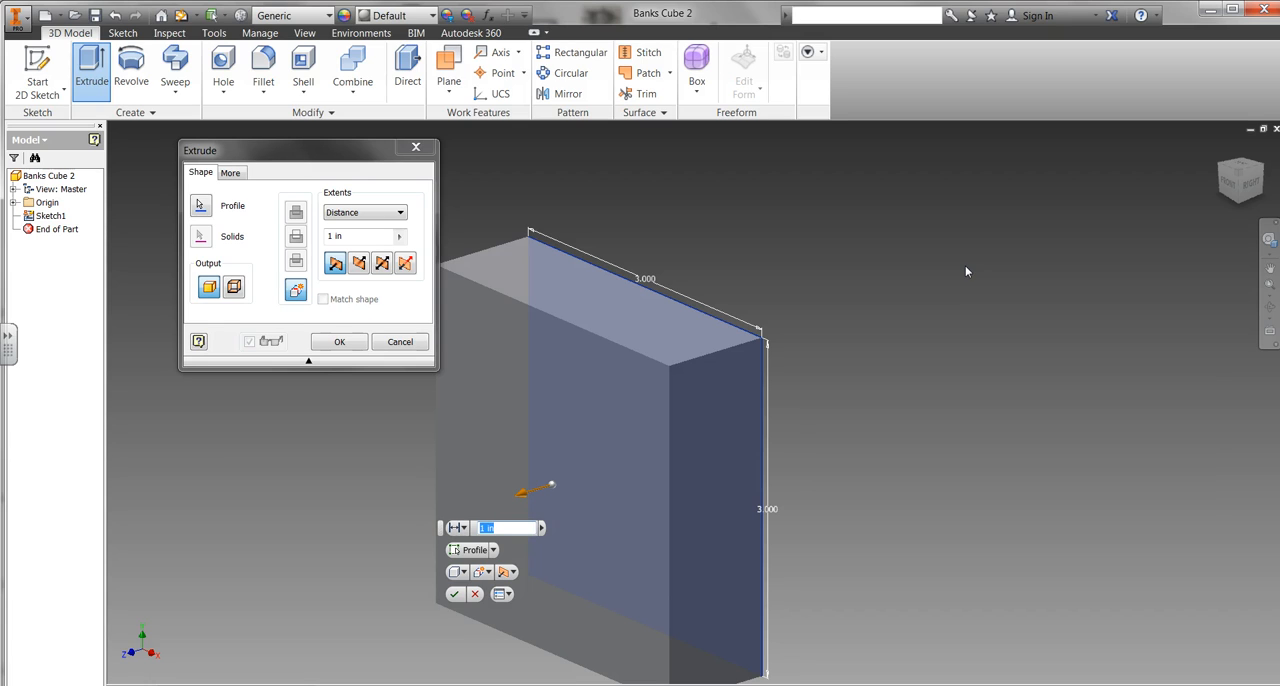
click(955, 266)
click(358, 263)
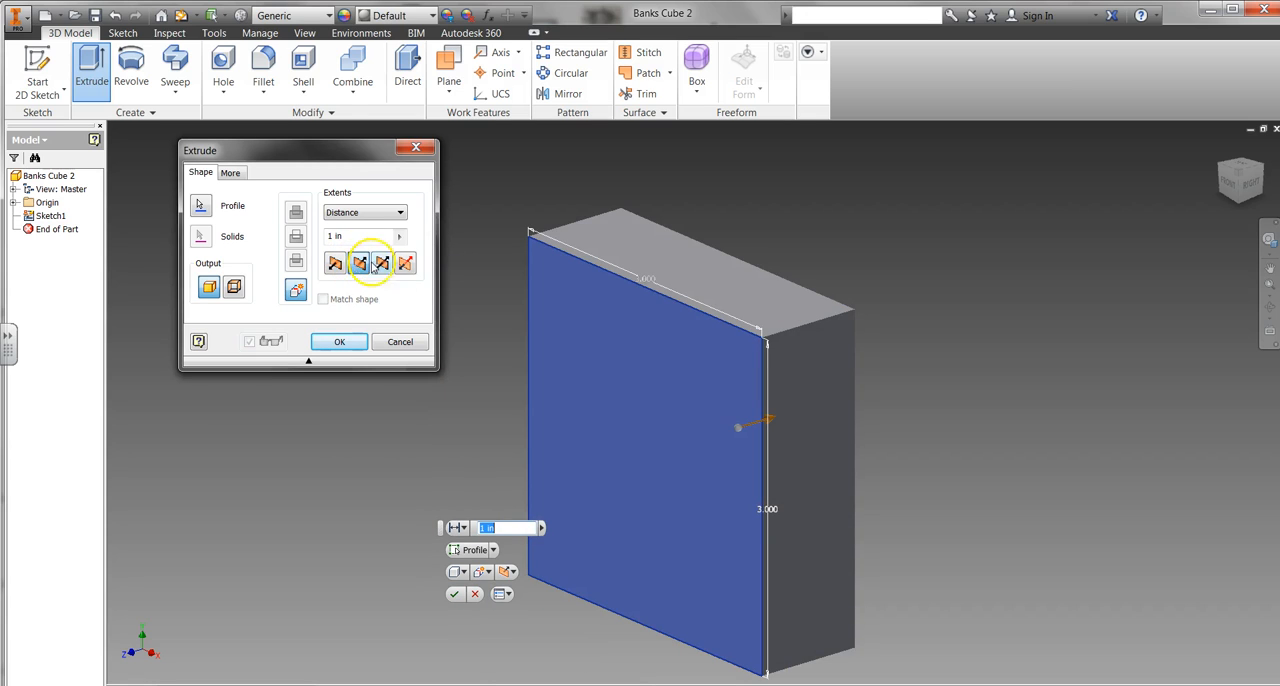
click(383, 263)
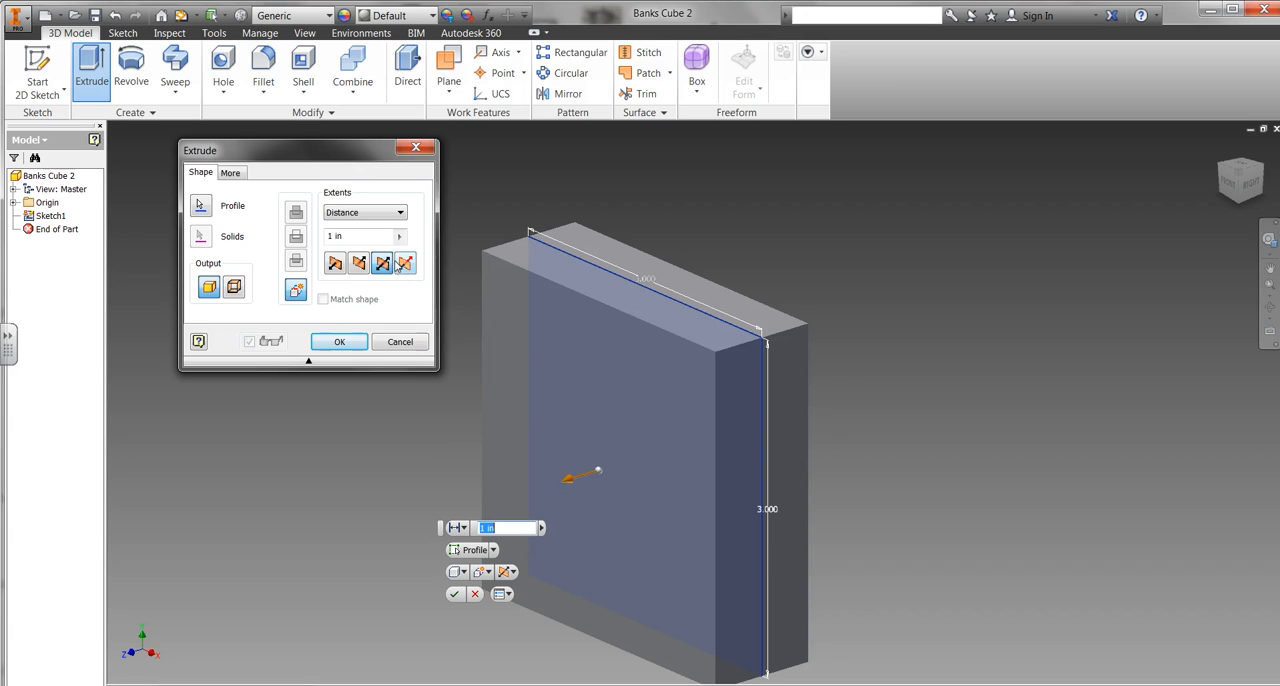
click(335, 263)
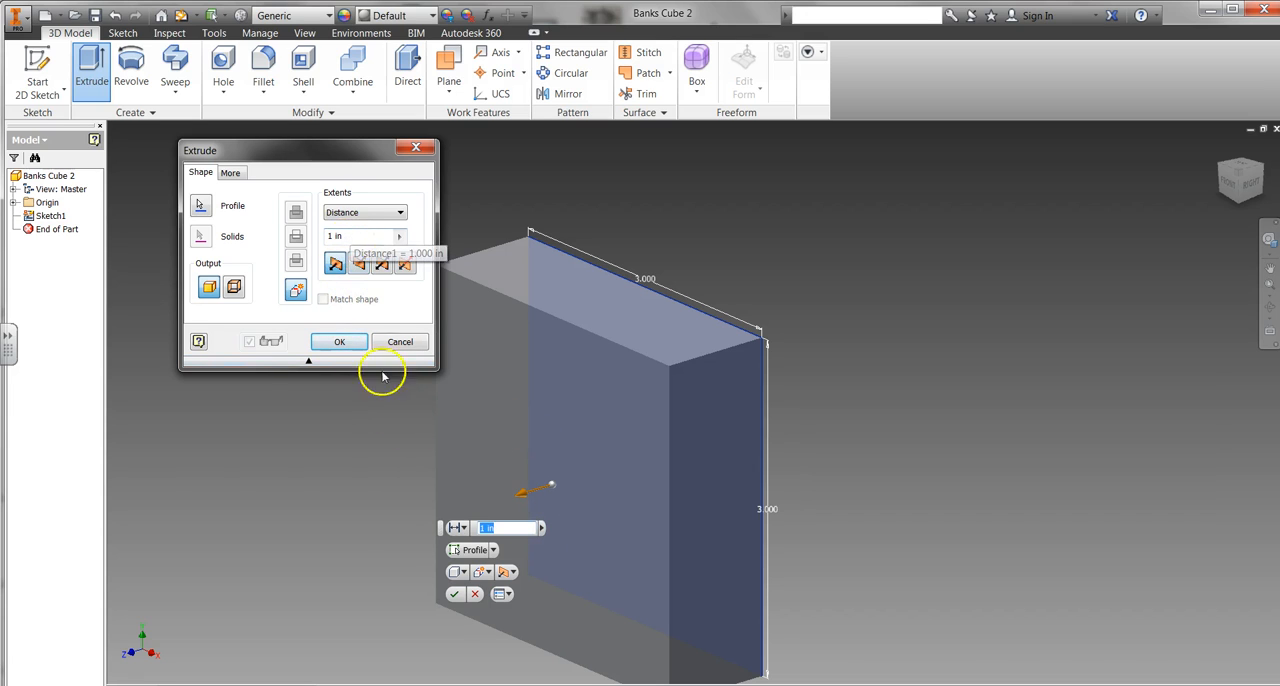
drag(496, 529, 463, 534)
text(3)
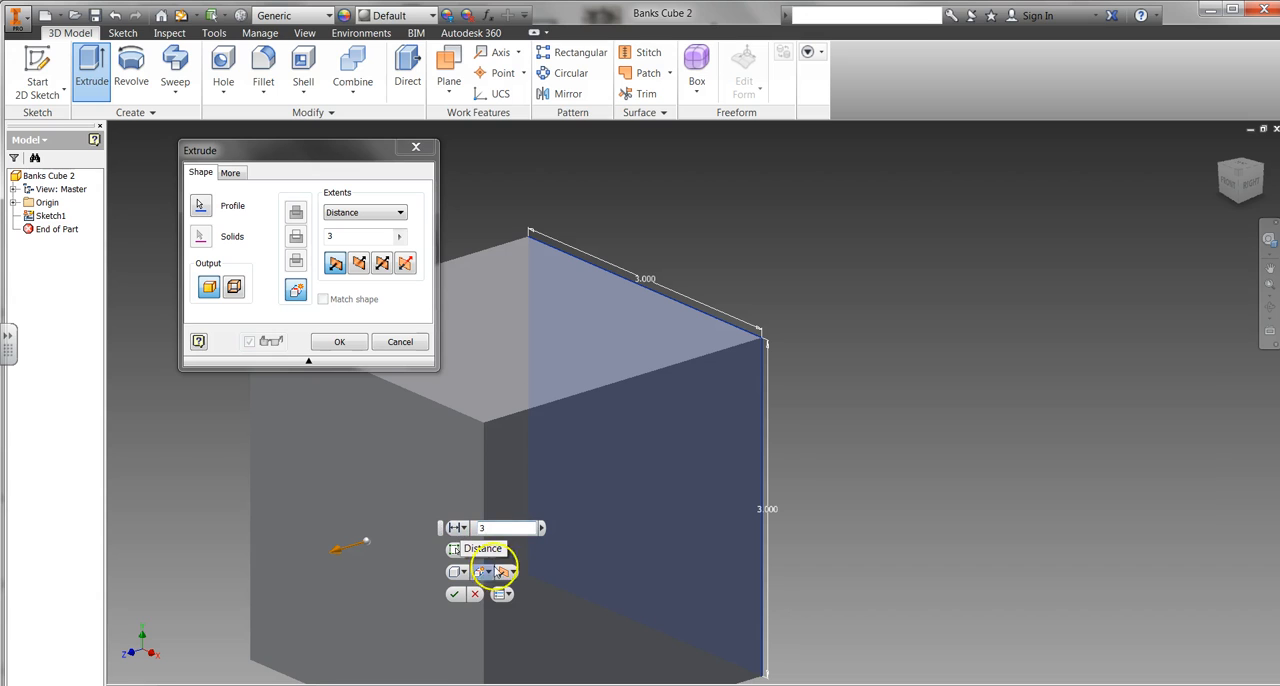
click(454, 596)
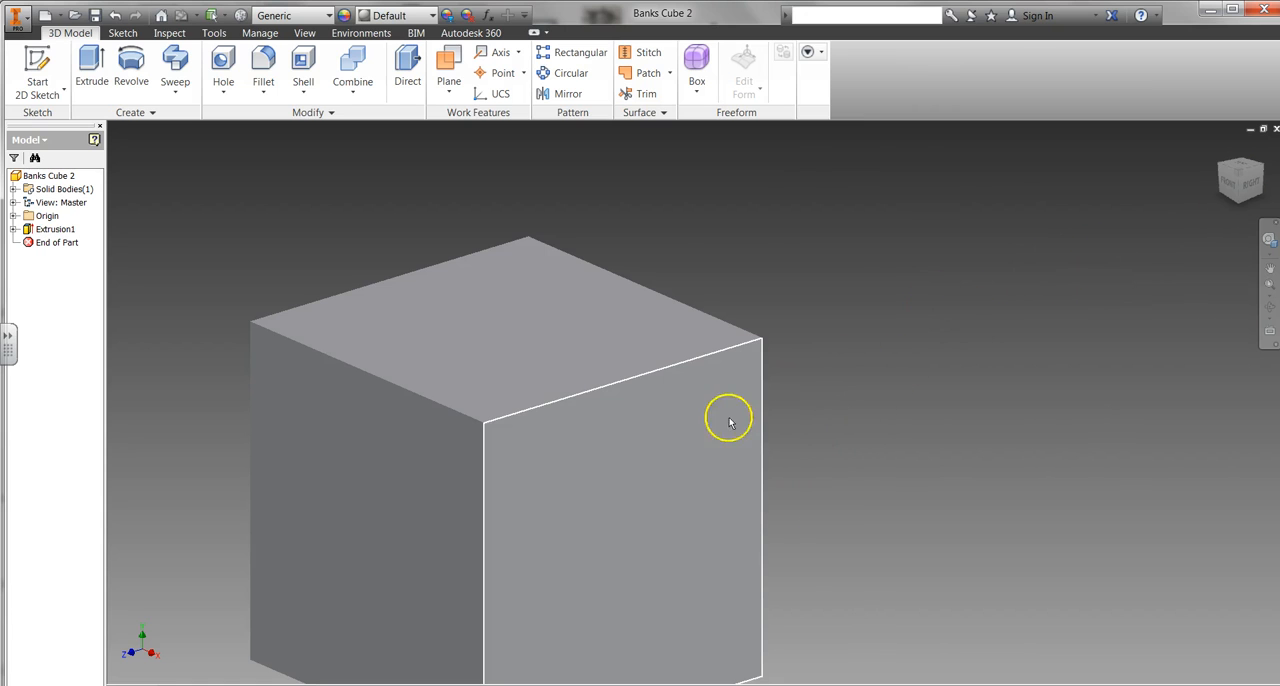
Step: Show the finished cube in the home view and save the part file
middle_drag(642, 416, 806, 325)
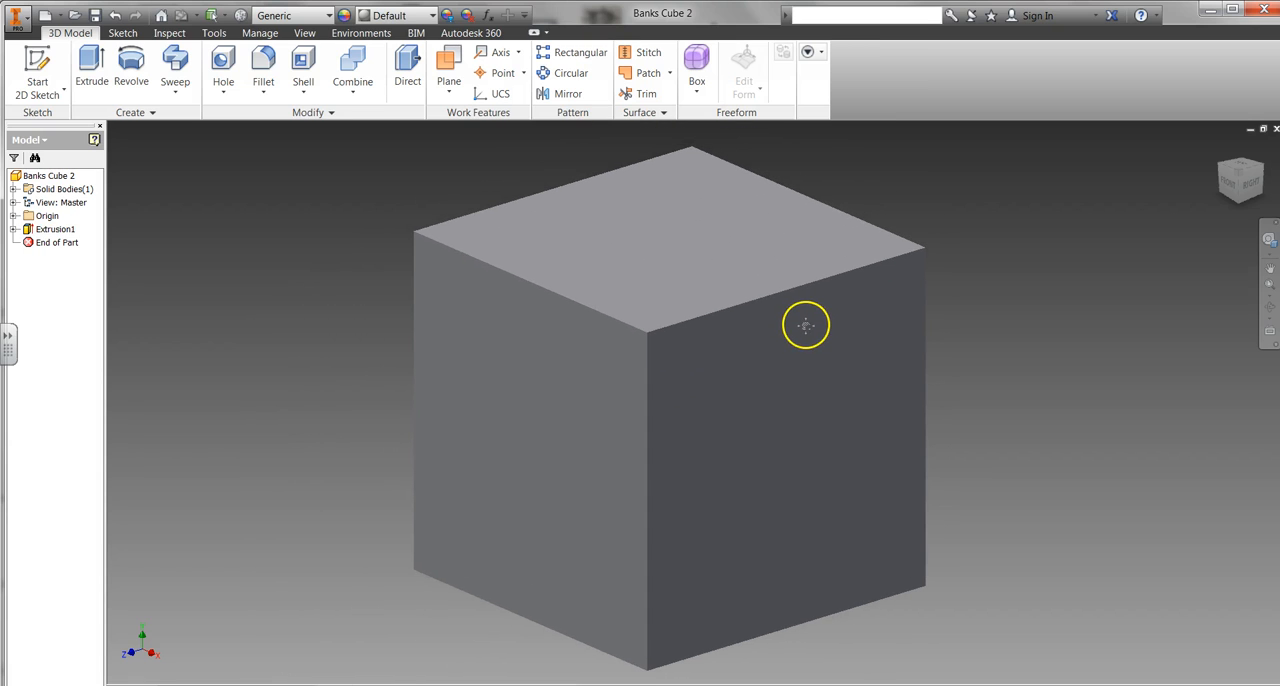
mouse_move(1238, 177)
mouse_down()
mouse_move(1213, 213)
mouse_move(1233, 178)
mouse_move(1114, 203)
mouse_move(1077, 183)
mouse_move(1262, 178)
mouse_up()
click(1243, 181)
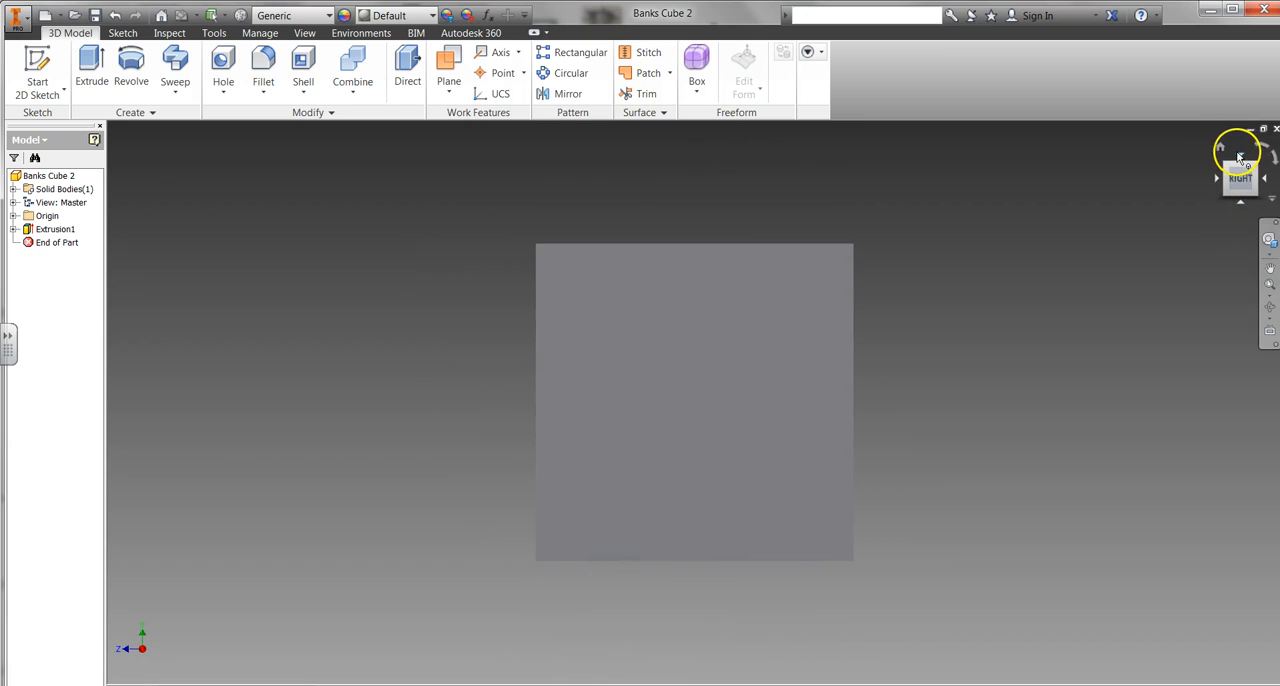
click(1221, 147)
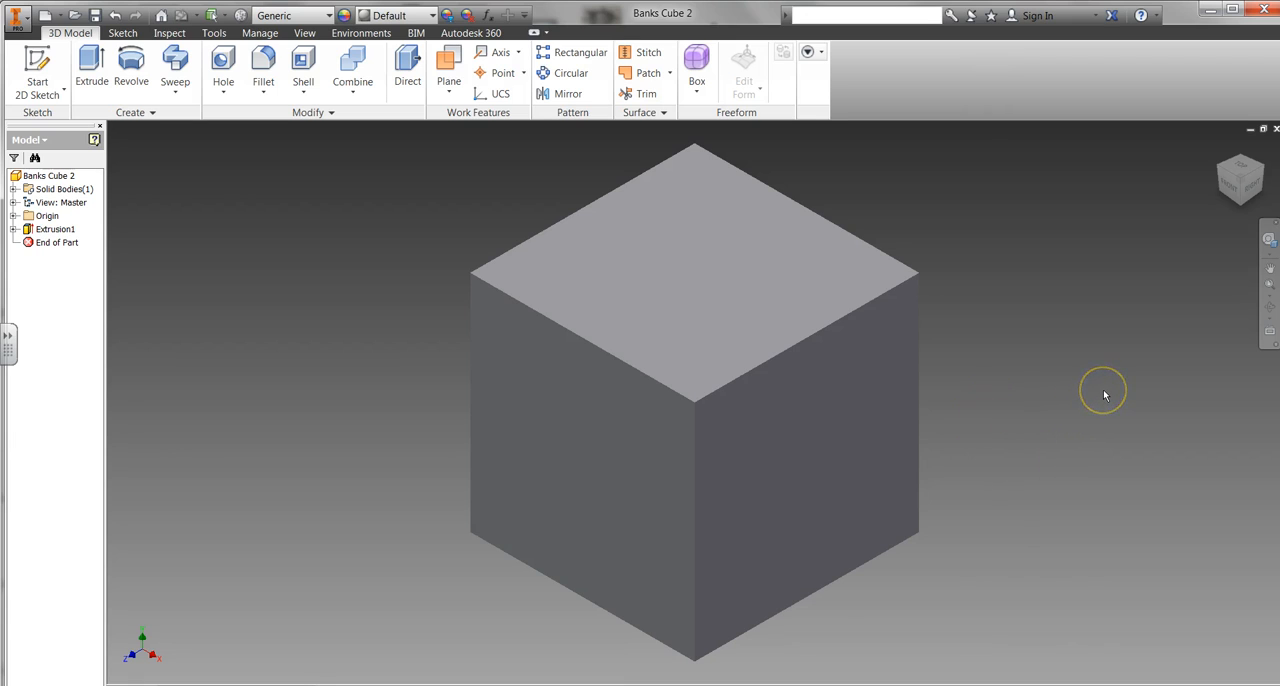
click(27, 20)
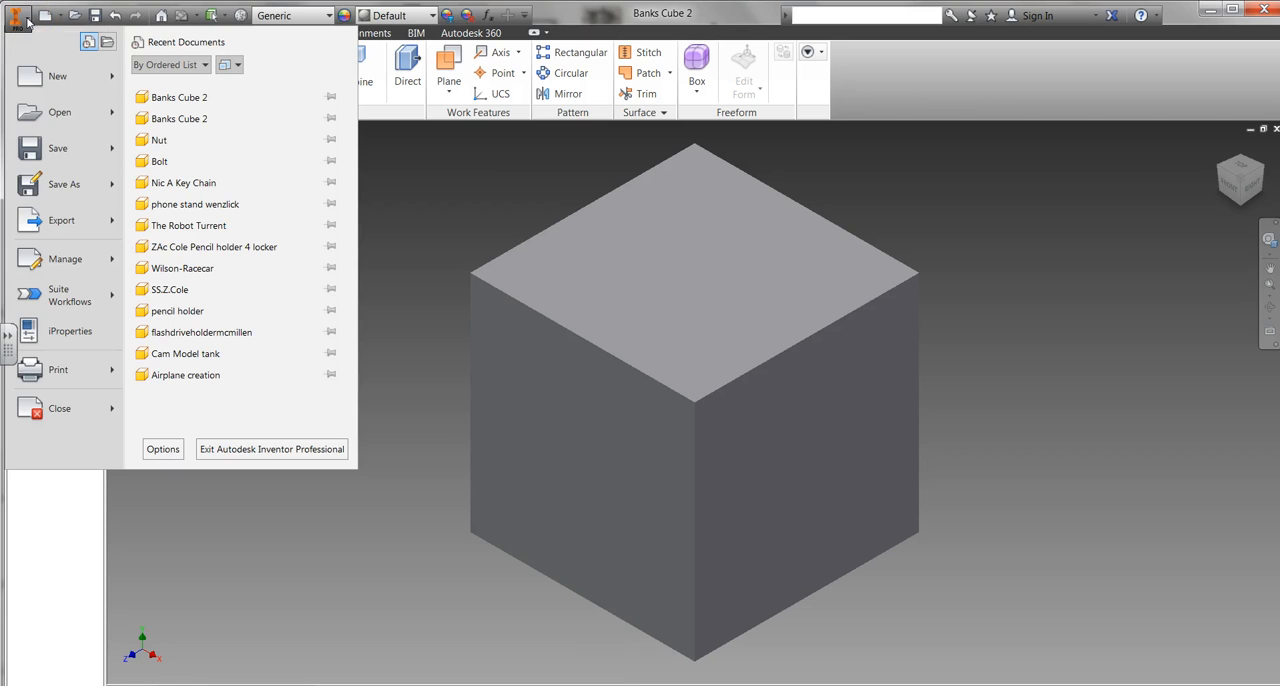
click(44, 152)
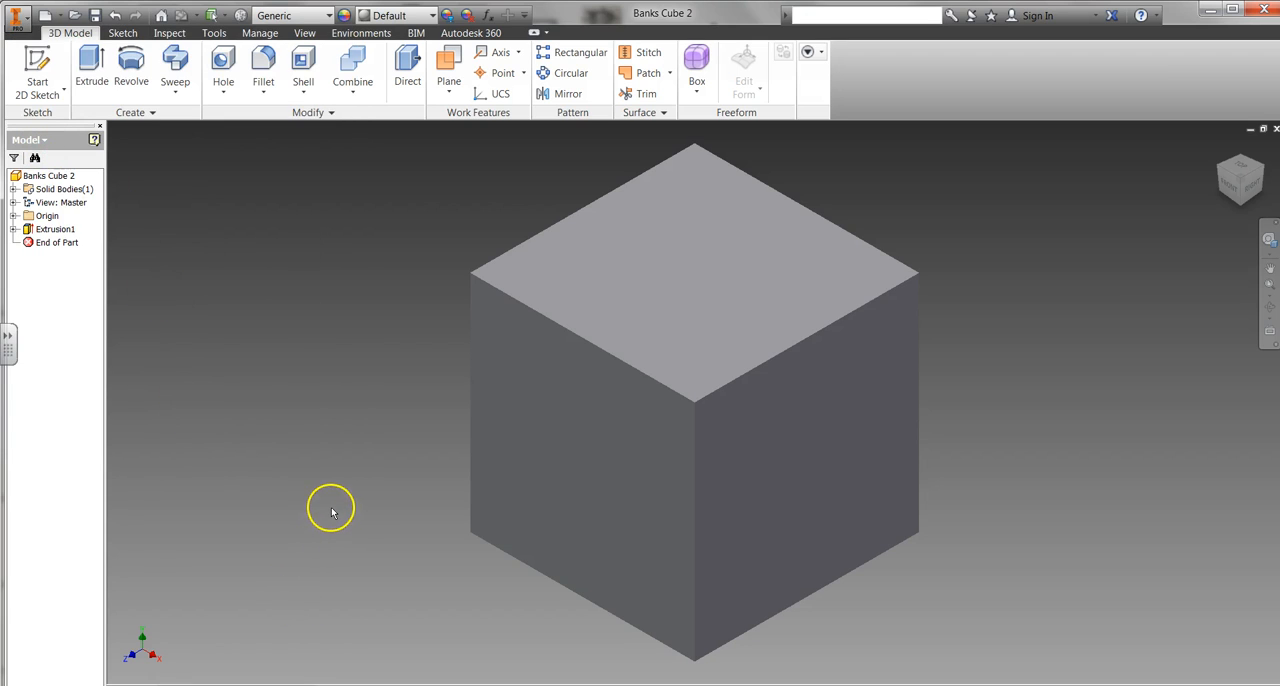
click(335, 395)
click(310, 344)
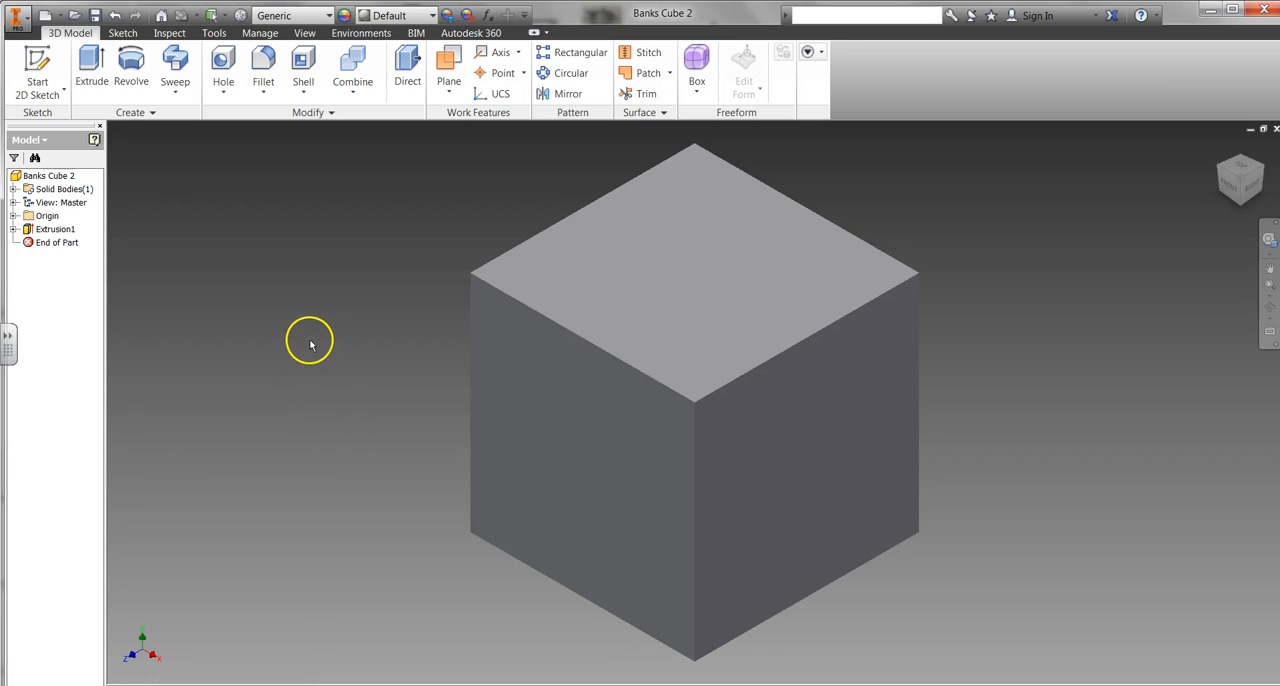